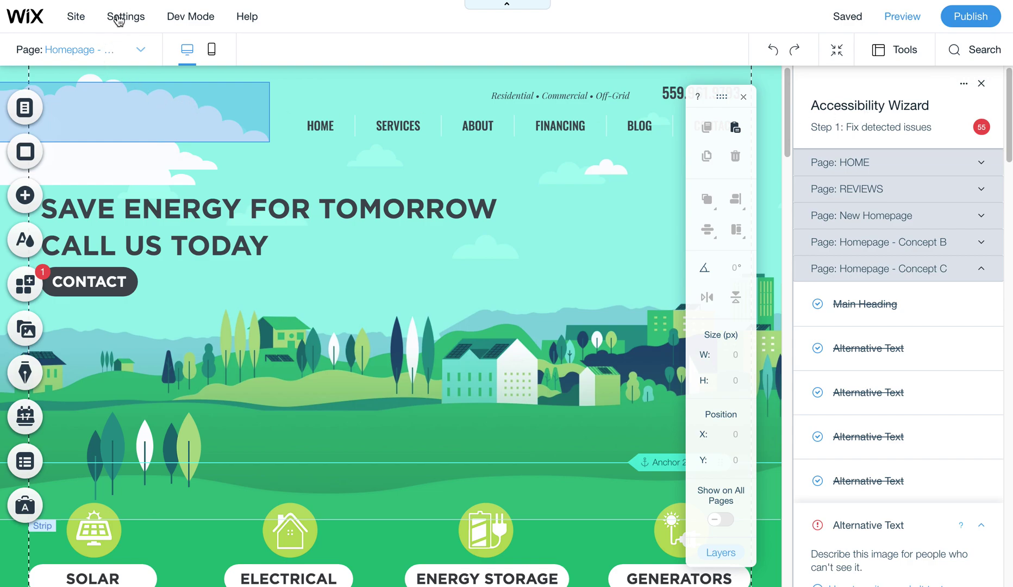
Step: Launch the Accessibility Wizard and set the first cloud image's alt text to 'Solar Installation in Fresno'
{"action": "left_click", "coordinate": [120, 21]}
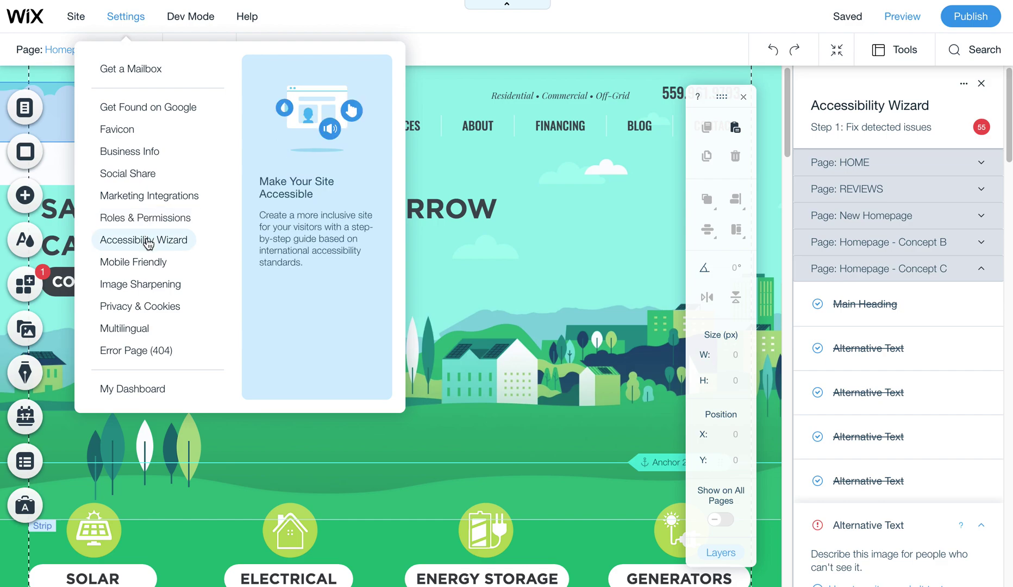
{"action": "left_click", "coordinate": [163, 242]}
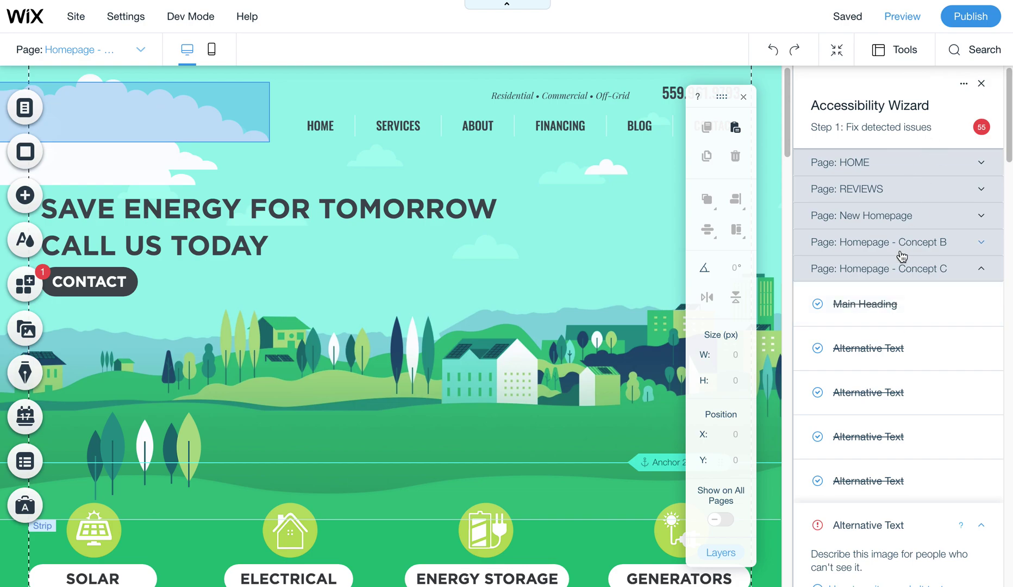
{"action": "scroll", "coordinate": [909, 305], "scroll_direction": "down", "scroll_amount": 6}
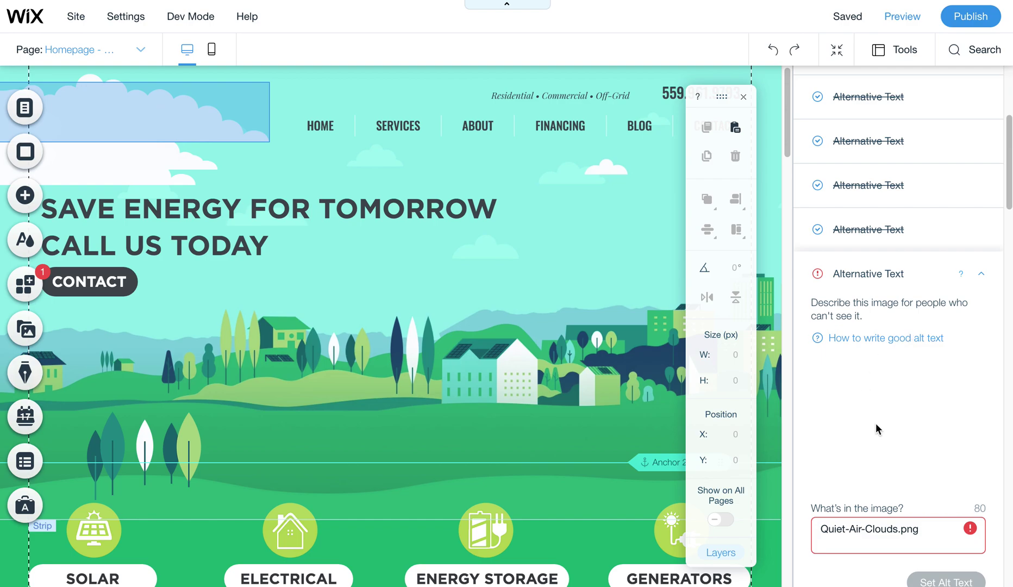
{"action": "left_click", "coordinate": [913, 520]}
{"action": "key", "text": "ctrl+a"}
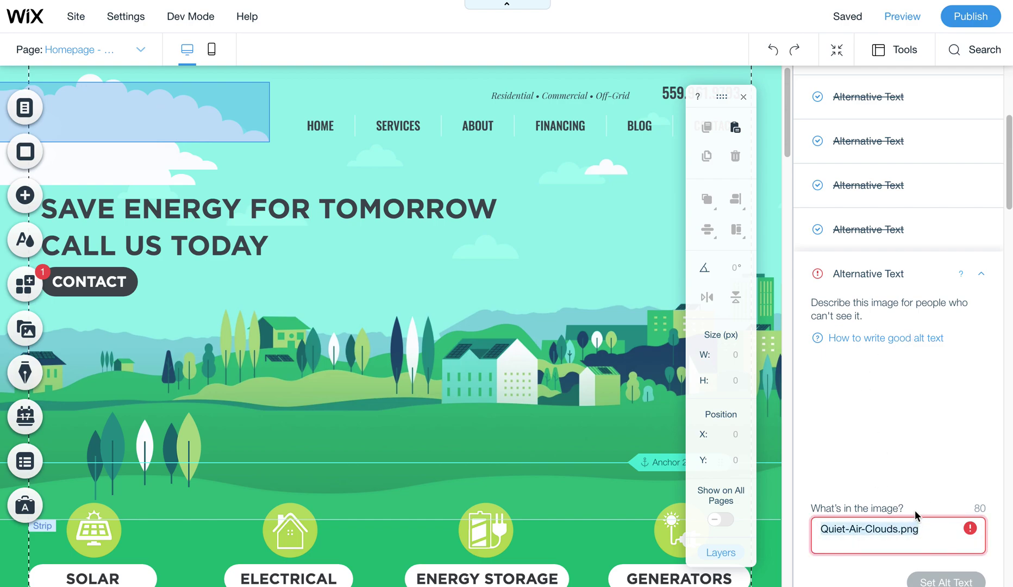
{"action": "type", "text": "koluxury.com"}
{"action": "key", "text": "ctrl+a"}
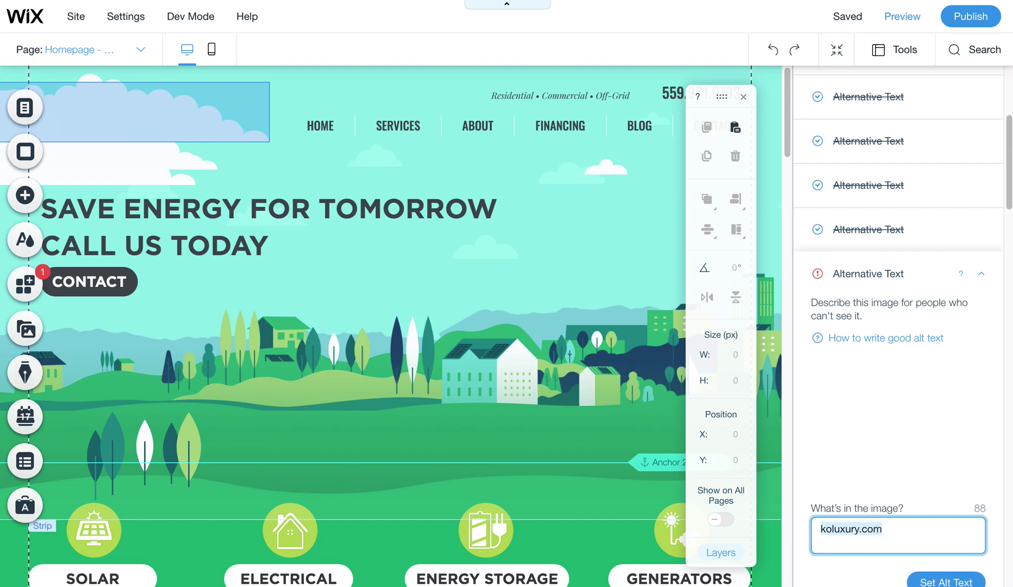
{"action": "key", "text": "BackSpace"}
{"action": "type", "text": "Solar"}
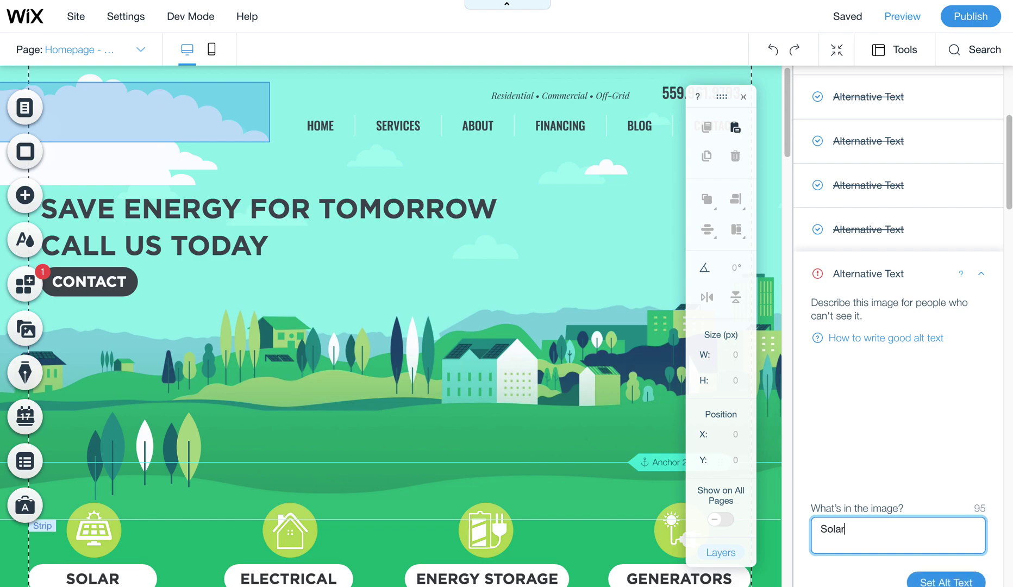
{"action": "type", "text": " Installation in Fresno"}
{"action": "key", "text": "ctrl+a"}
{"action": "key", "text": "ctrl+c"}
{"action": "left_click", "coordinate": [960, 583]}
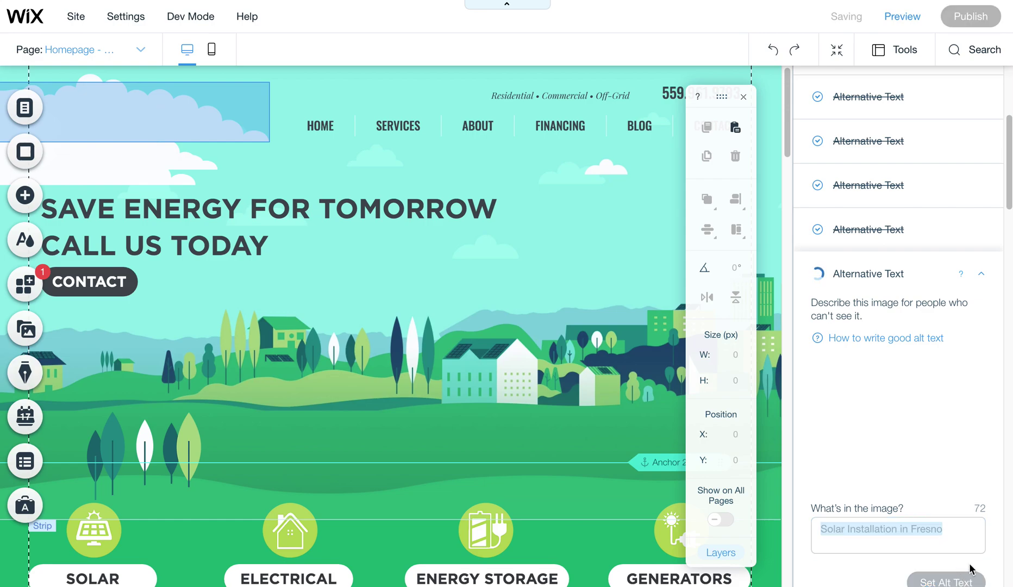
Step: Replace the second Quiet-Air-Clouds.png alt text with 'Solar Installation in Fresno'
{"action": "scroll", "coordinate": [972, 525], "scroll_direction": "down", "scroll_amount": 1}
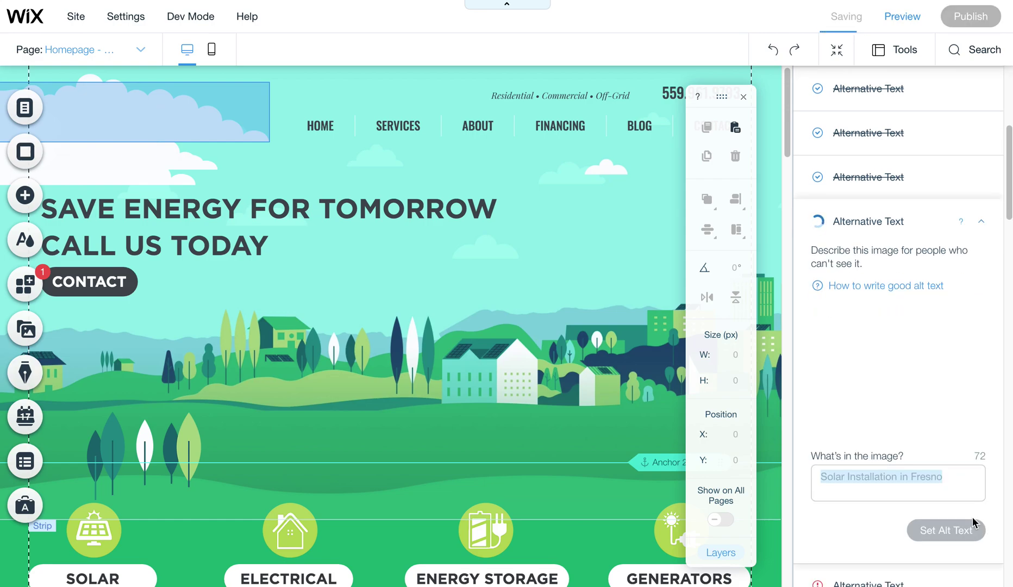
{"action": "scroll", "coordinate": [973, 522], "scroll_direction": "down", "scroll_amount": 1}
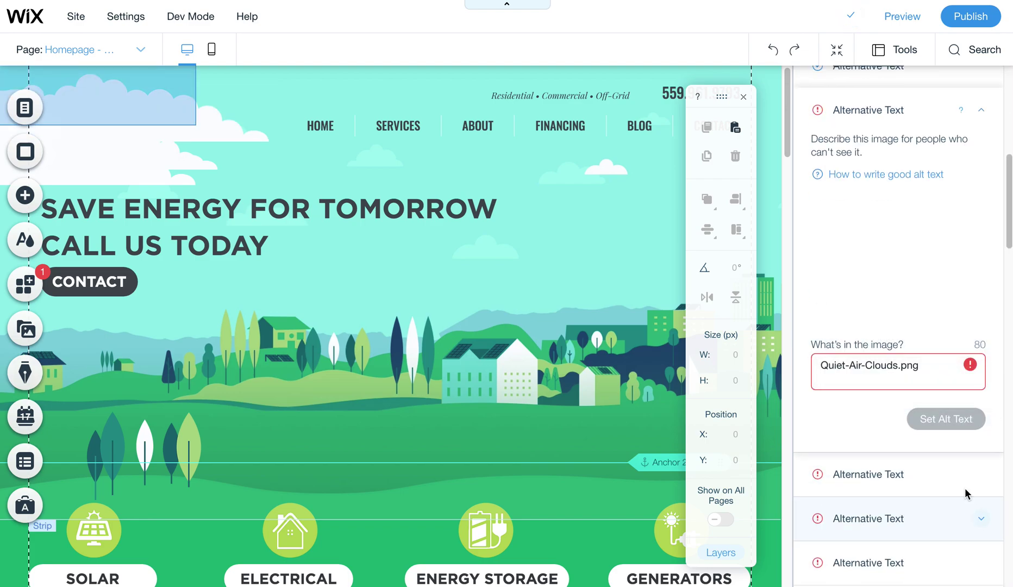
{"action": "triple_click", "coordinate": [960, 397]}
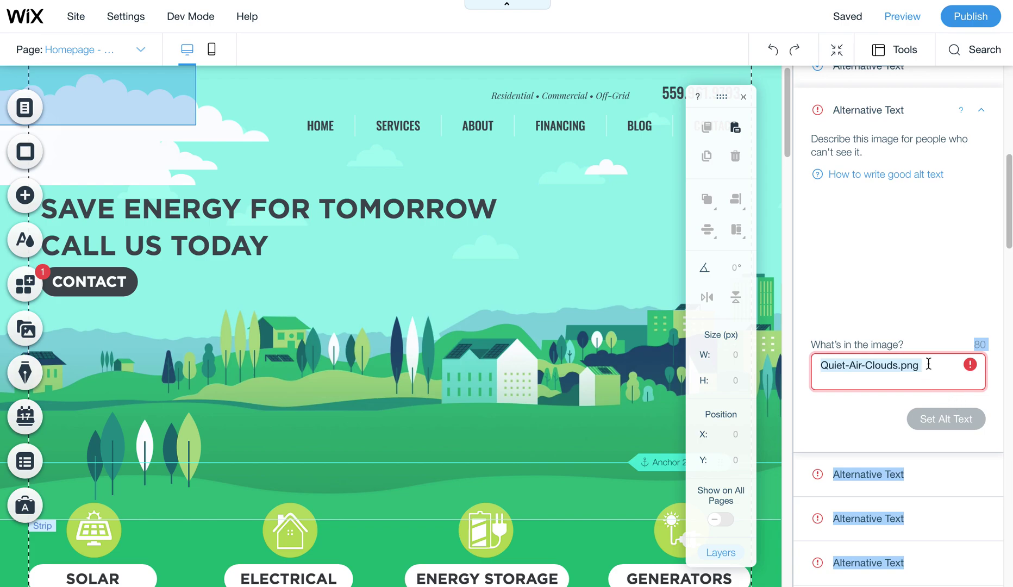
{"action": "left_click", "coordinate": [913, 365]}
{"action": "key", "text": "ctrl+a"}
{"action": "type", "text": "Solar Installation in Fresno"}
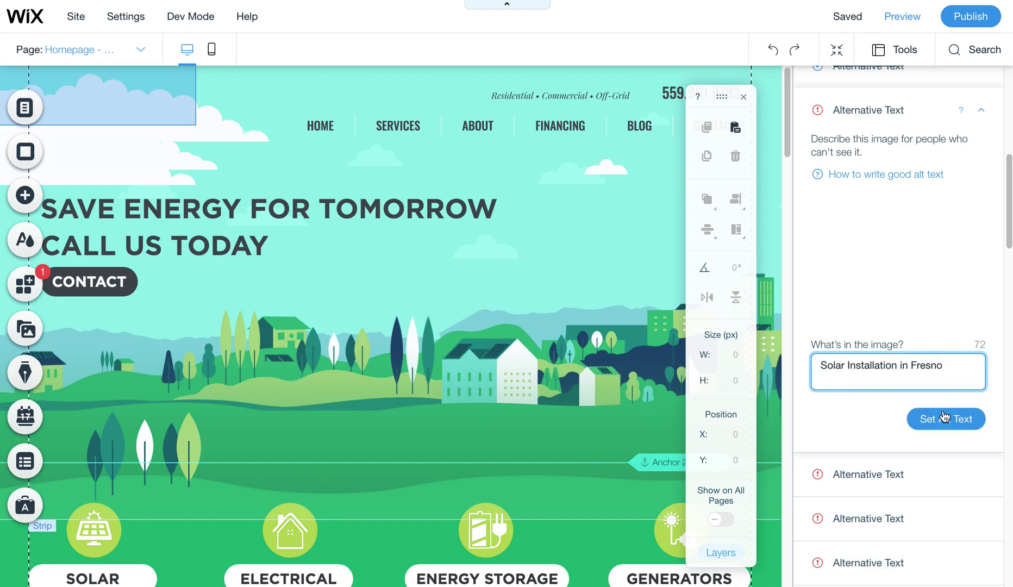
{"action": "left_click", "coordinate": [948, 422]}
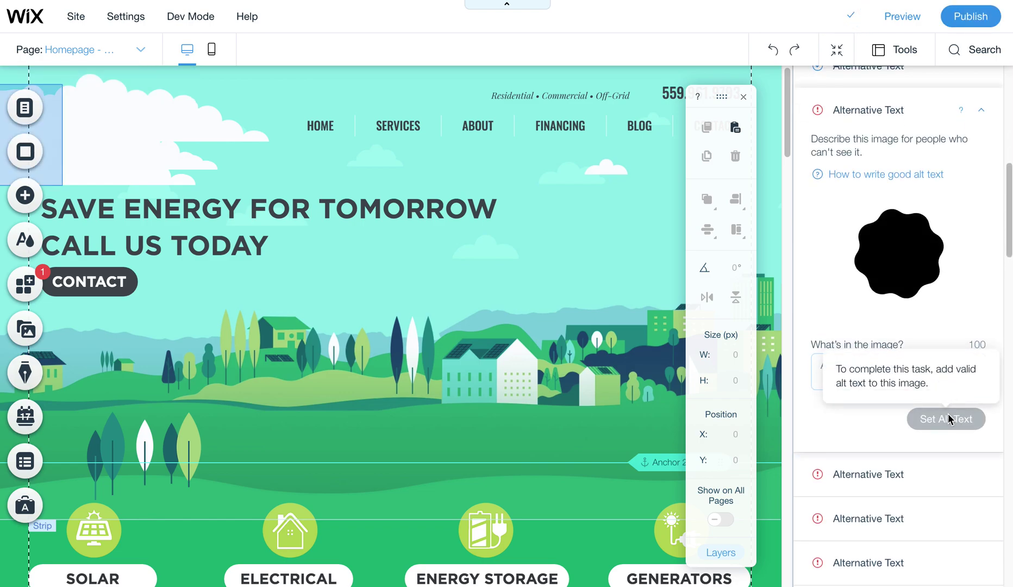
Step: Save alt text 'Test' for the blob, 'Line' for Green-Ground.png and 'Trees' for the tree image
{"action": "left_click", "coordinate": [822, 369]}
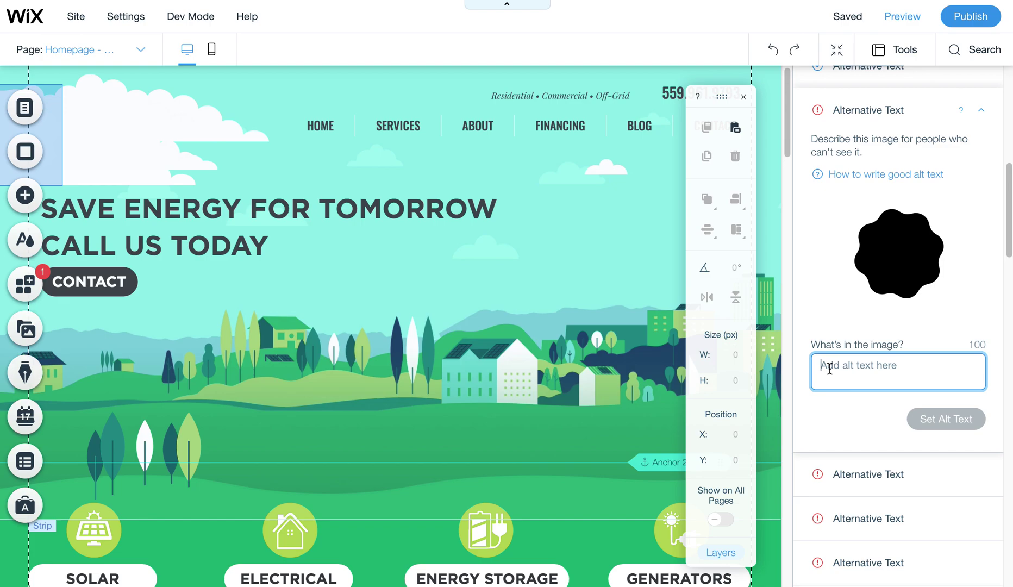
{"action": "type", "text": "Test"}
{"action": "left_click", "coordinate": [943, 424]}
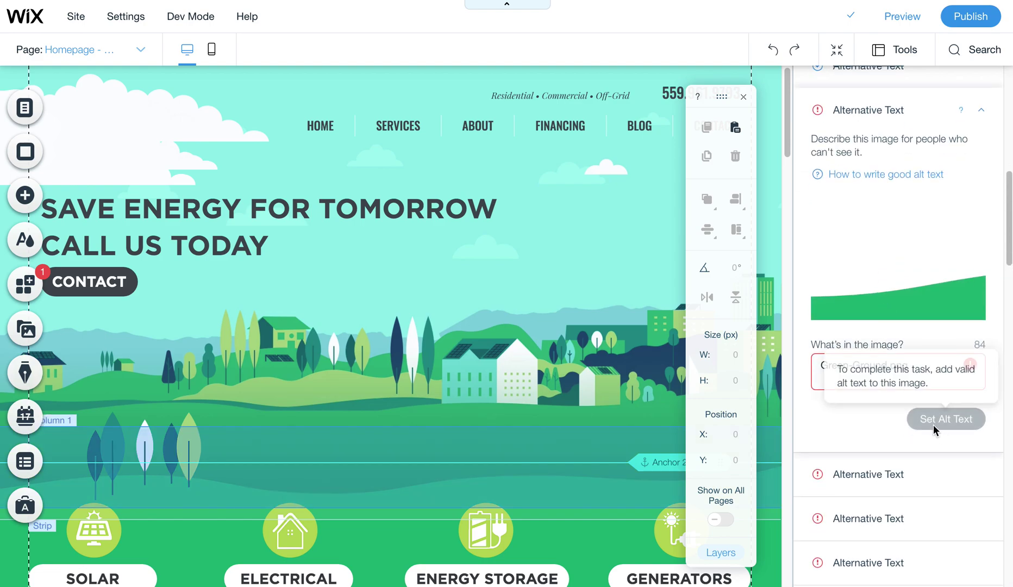
{"action": "left_click", "coordinate": [818, 366]}
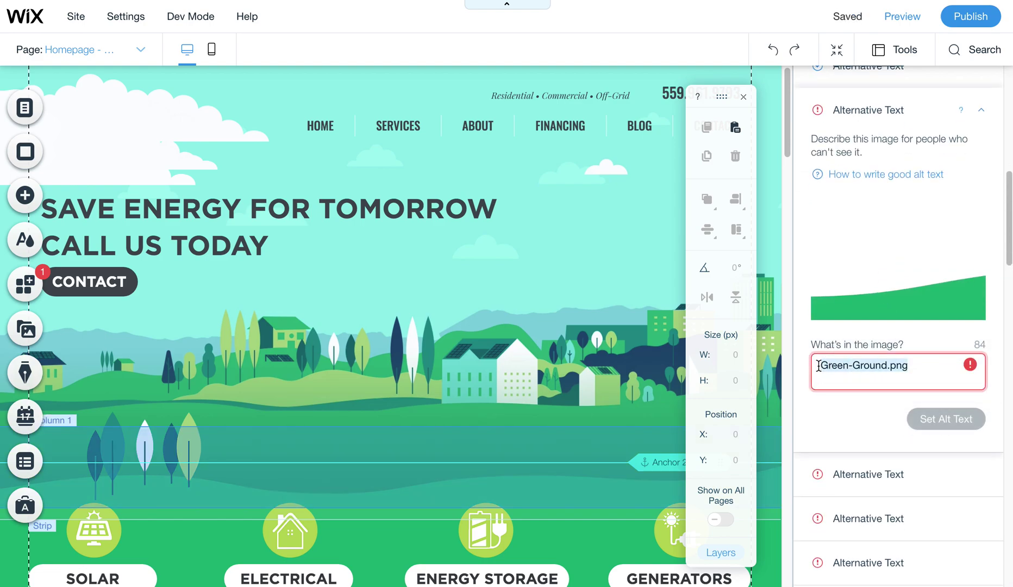
{"action": "type", "text": "Line"}
{"action": "left_click", "coordinate": [951, 419]}
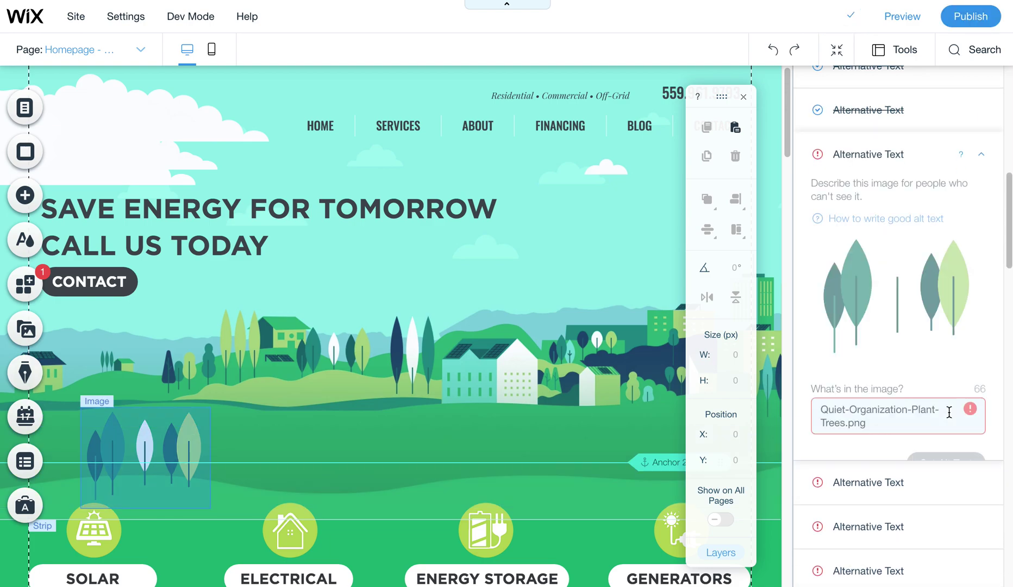
{"action": "left_click", "coordinate": [816, 368]}
{"action": "triple_click", "coordinate": [817, 368]}
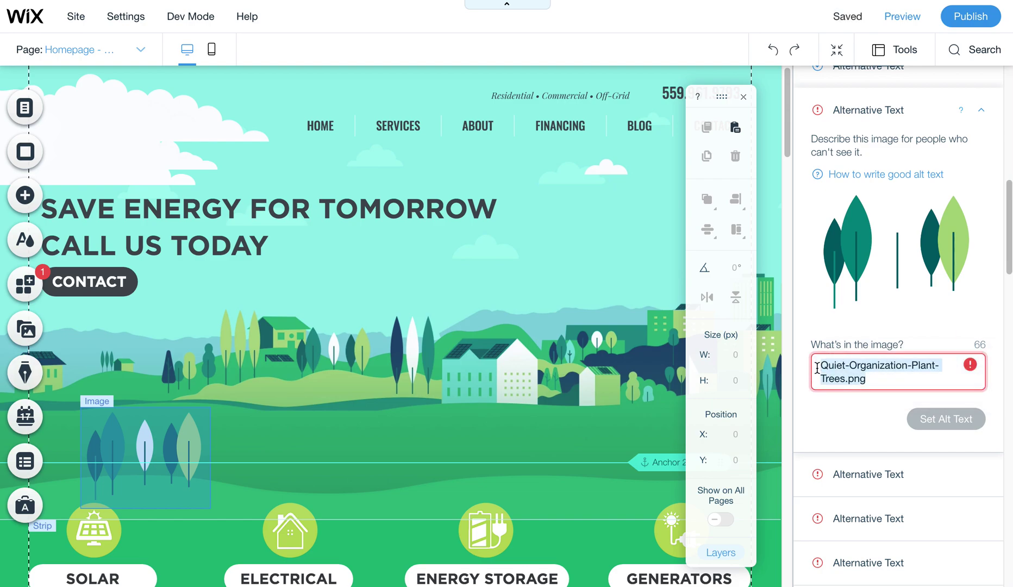
{"action": "type", "text": "Trees"}
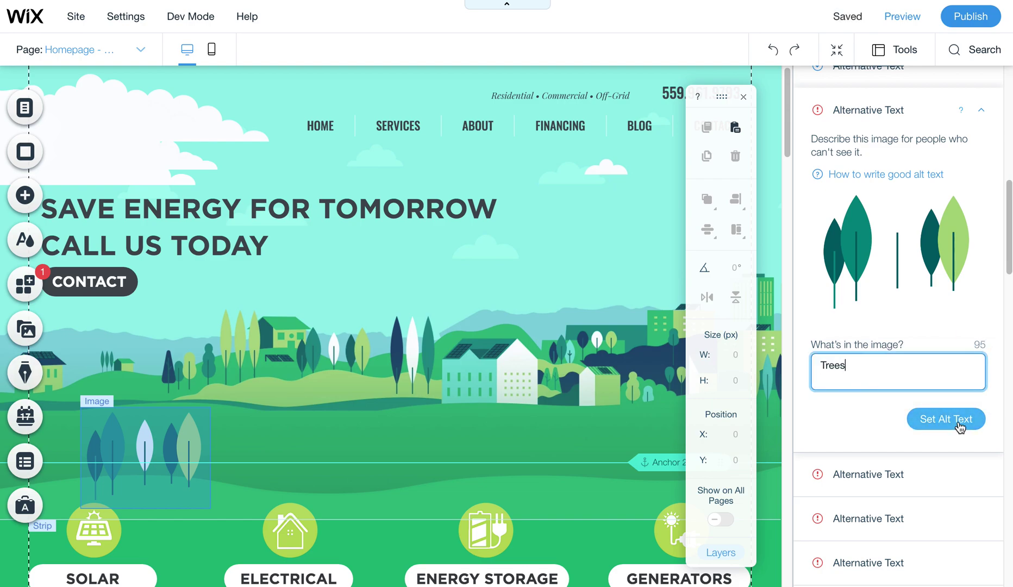
{"action": "left_click", "coordinate": [953, 421]}
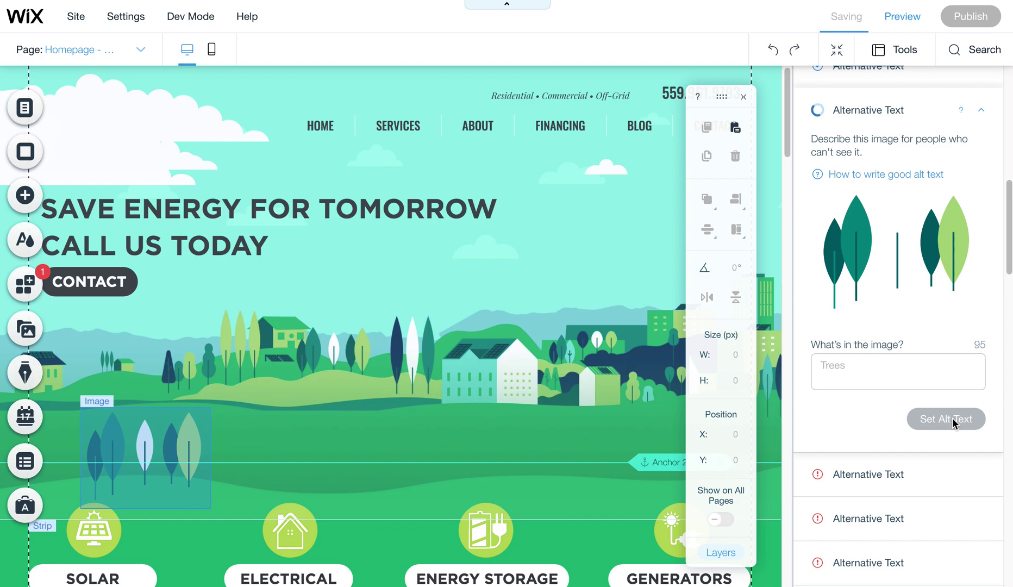
Step: Set the Mountain-Range.png and background image alt text to 'Solar Installation in Fresno'
{"action": "left_click", "coordinate": [950, 423]}
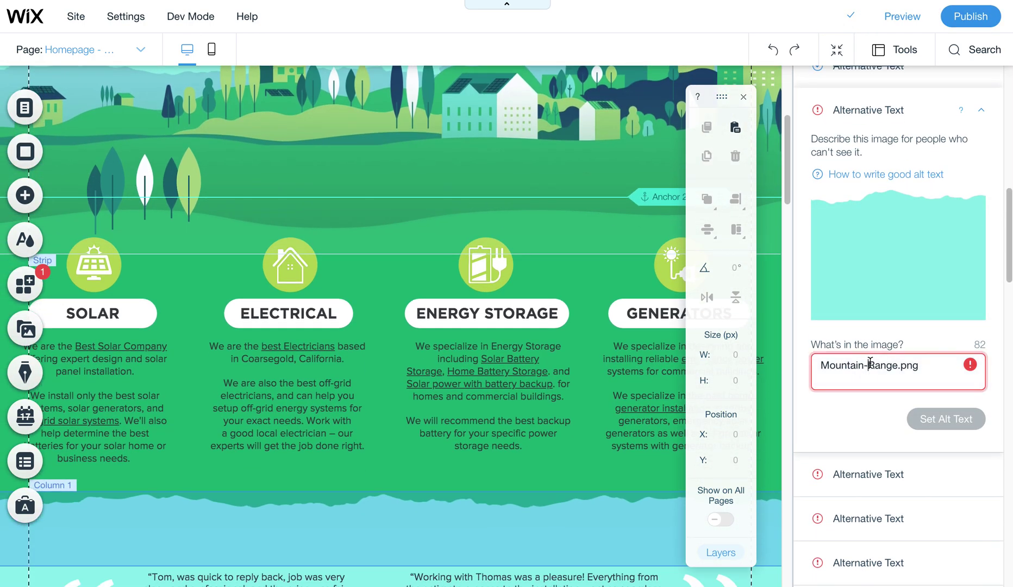
{"action": "triple_click", "coordinate": [870, 361]}
{"action": "type", "text": "Solar Installation in Fresno"}
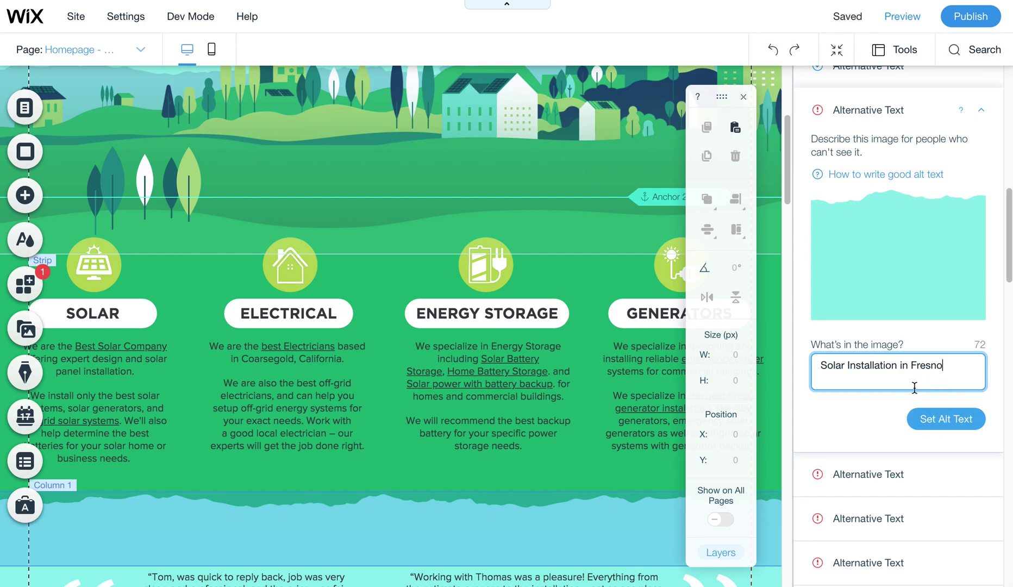
{"action": "left_click", "coordinate": [950, 421]}
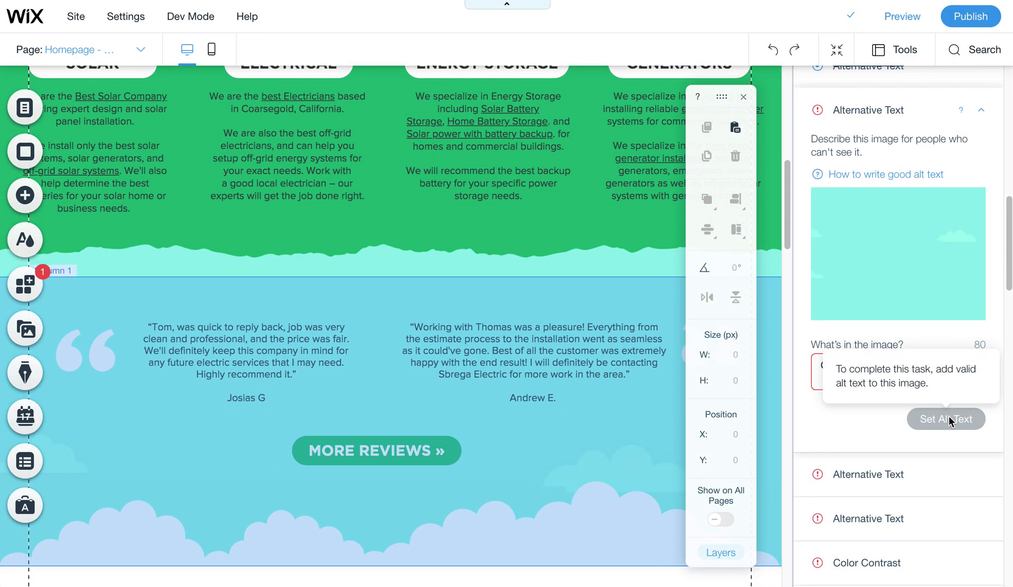
{"action": "triple_click", "coordinate": [837, 364]}
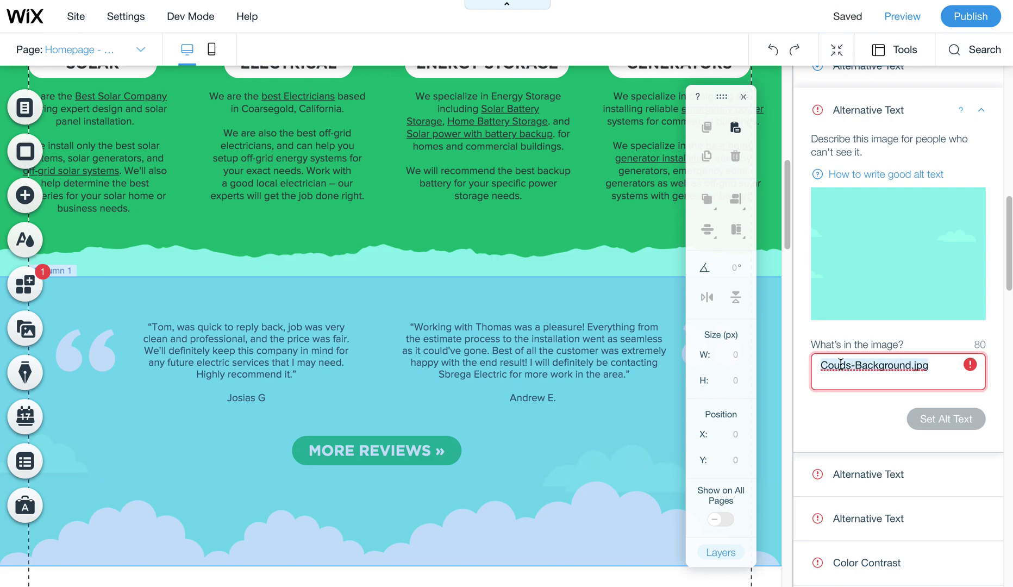
{"action": "key", "text": "ctrl+v"}
{"action": "left_click", "coordinate": [951, 418]}
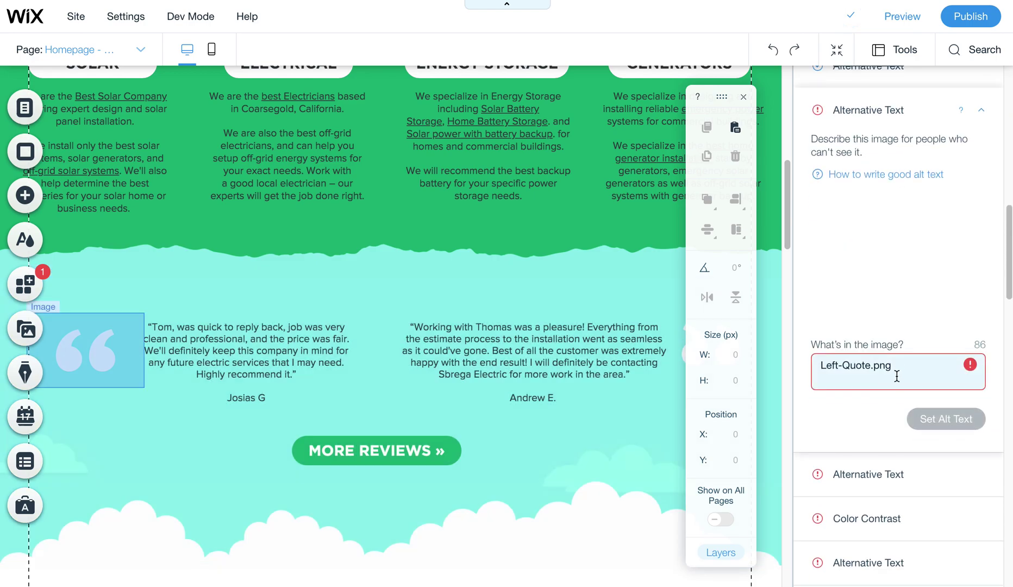
Step: Replace the Left-Quote.png and Right-Quote.png alt text with 'Solar Installation in Fresno'
{"action": "triple_click", "coordinate": [884, 371]}
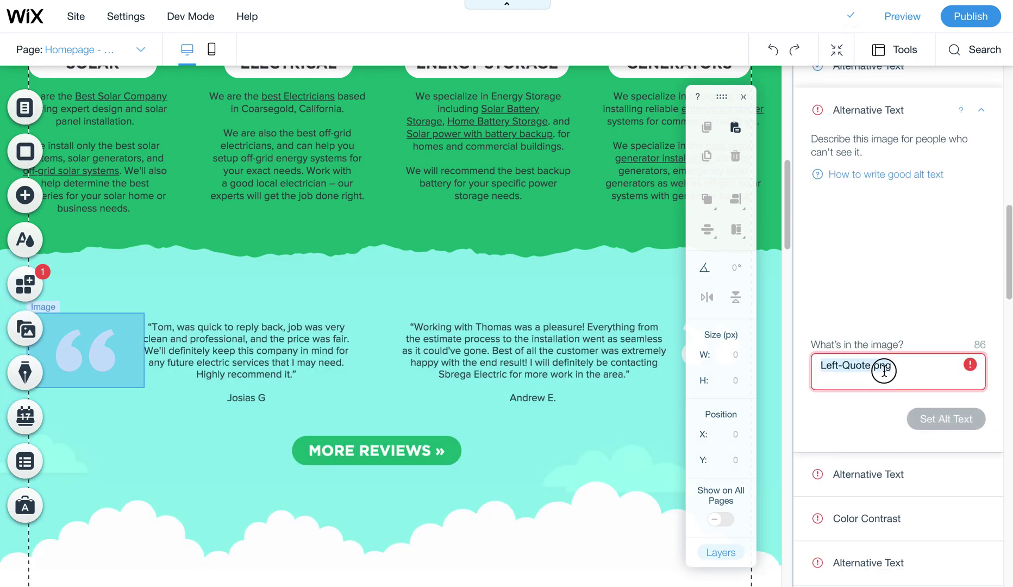
{"action": "type", "text": "Solar Installation in Fresno"}
{"action": "key", "text": "Return"}
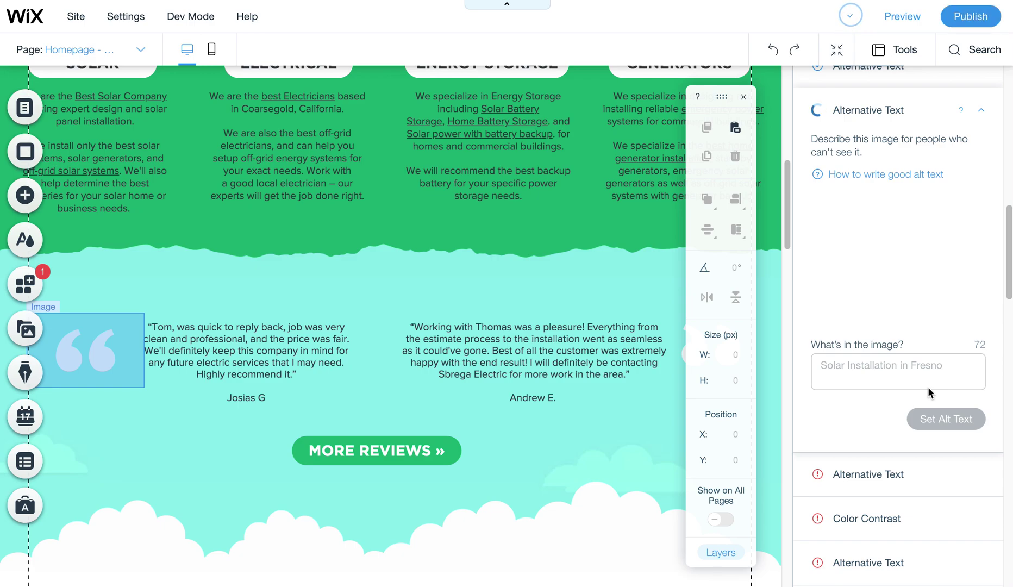
{"action": "triple_click", "coordinate": [893, 372]}
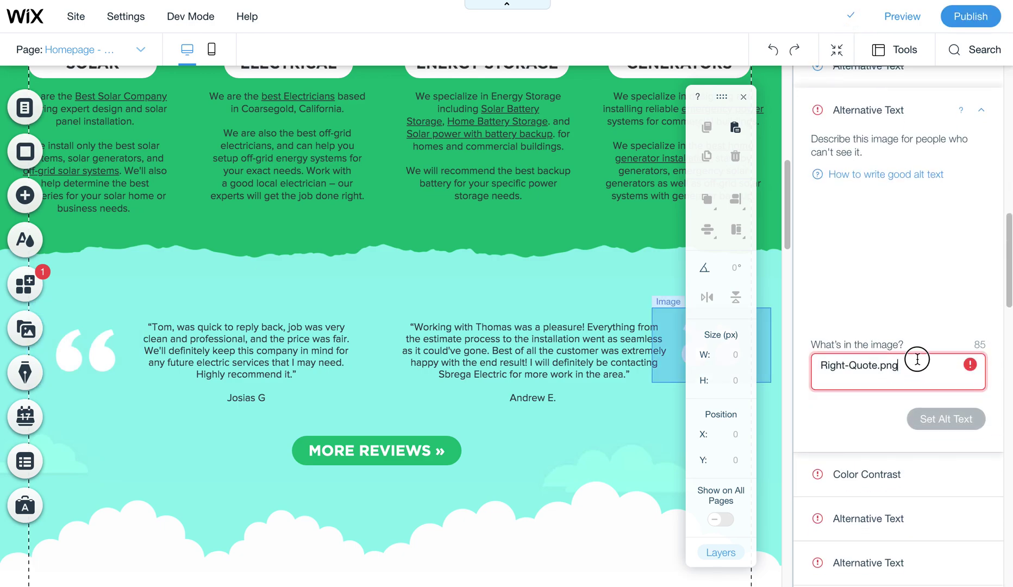
{"action": "type", "text": "Solar Installation in Fresno"}
{"action": "left_click", "coordinate": [940, 418]}
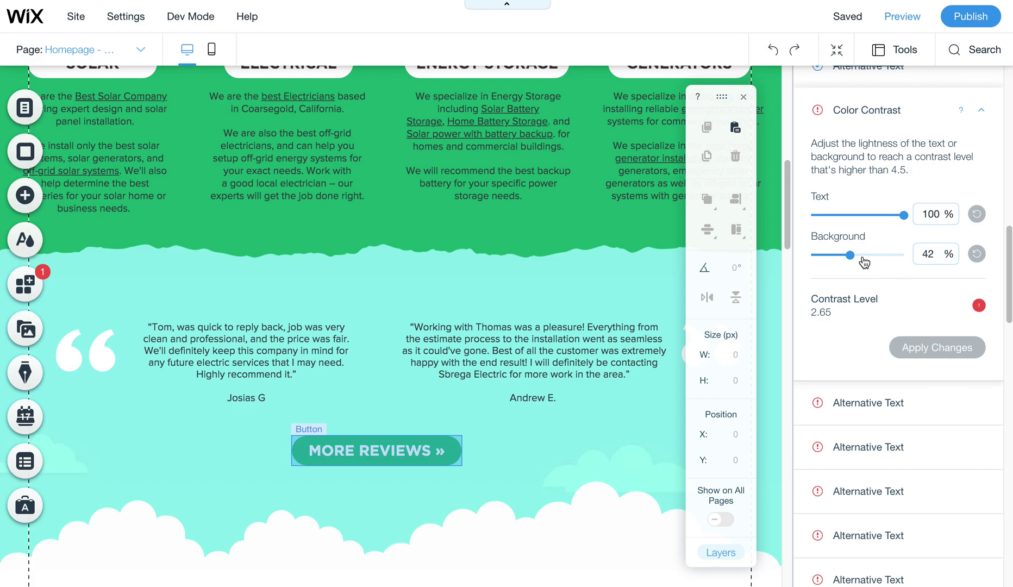
Step: Set the MORE REVIEWS button's background lightness to 0% and text to 83%, then apply the fix
{"action": "left_click_drag", "start_coordinate": [850, 255], "coordinate": [807, 256]}
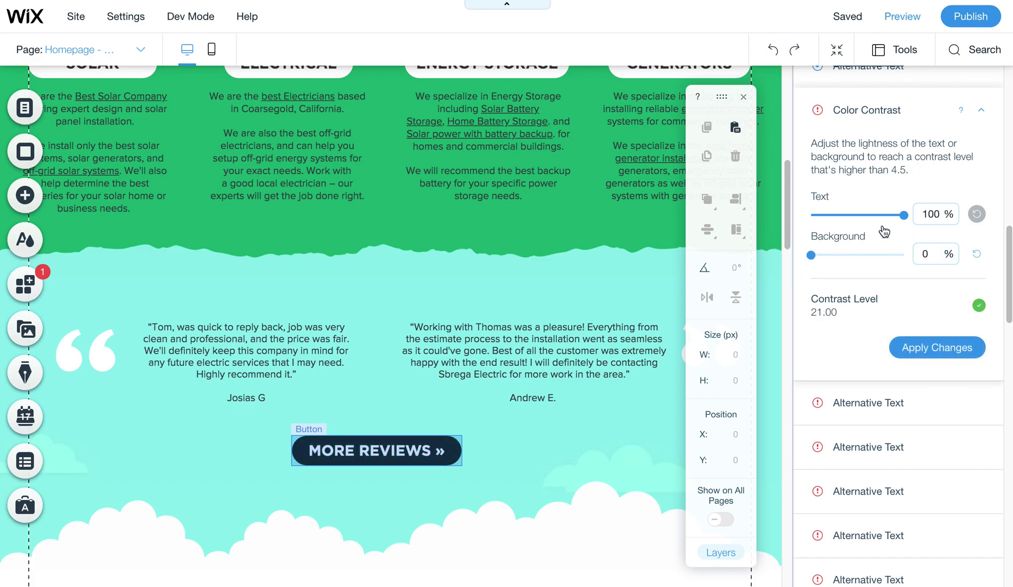
{"action": "mouse_move", "coordinate": [903, 216]}
{"action": "left_mouse_down"}
{"action": "mouse_move", "coordinate": [857, 223]}
{"action": "mouse_move", "coordinate": [888, 217]}
{"action": "left_mouse_up"}
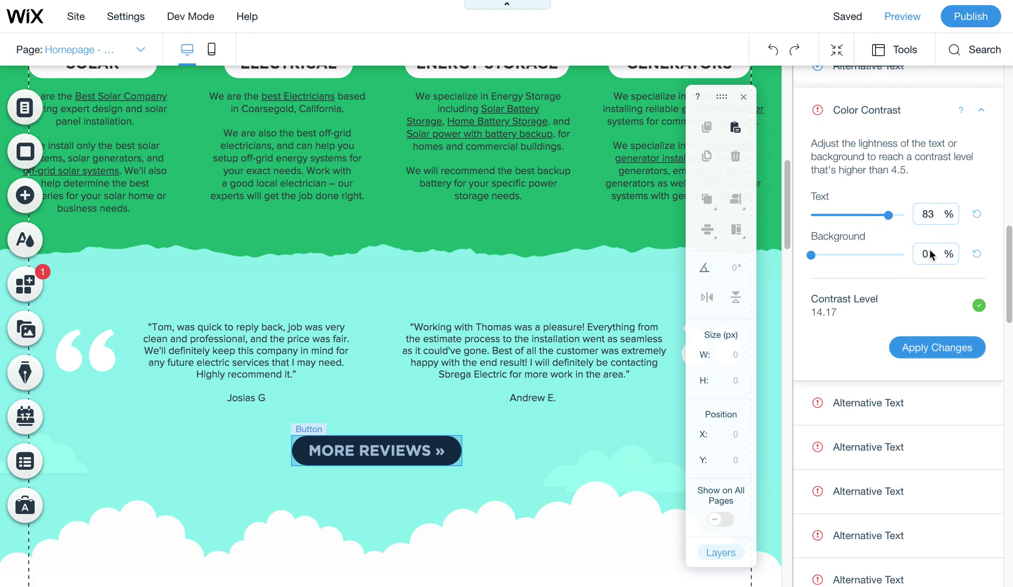
{"action": "left_click", "coordinate": [938, 351]}
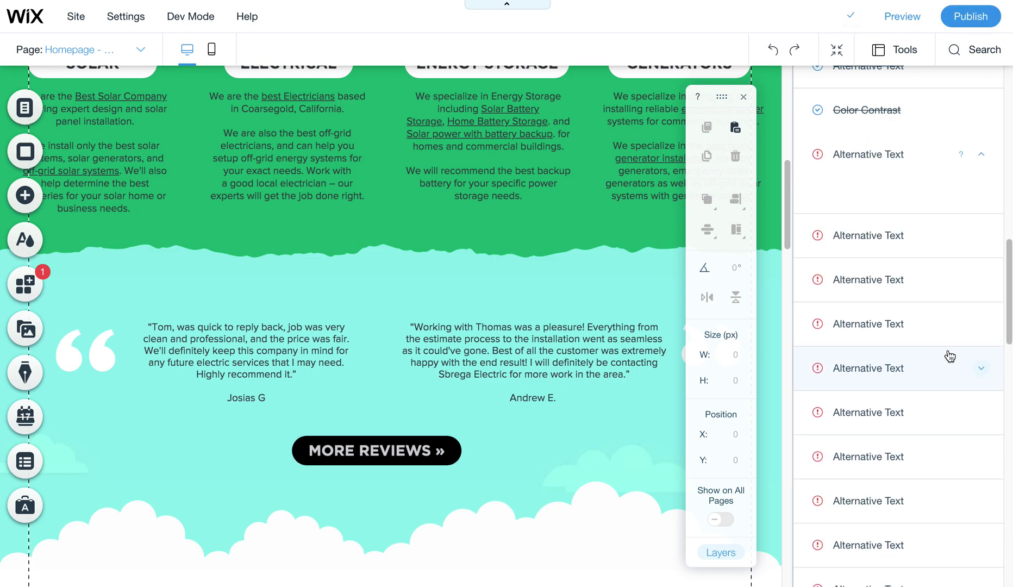
Step: Give the Quiet-Air-Clouds.png image and solar icon the alt text 'Solar Installation in Fresno'
{"action": "triple_click", "coordinate": [927, 369]}
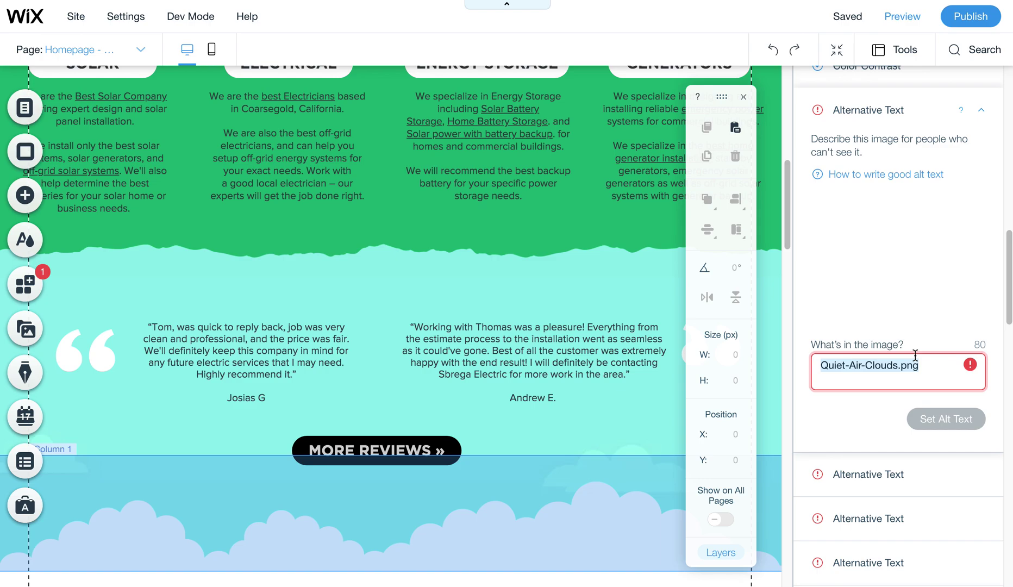
{"action": "type", "text": "Solar Installation in Fresno"}
{"action": "left_click", "coordinate": [955, 420]}
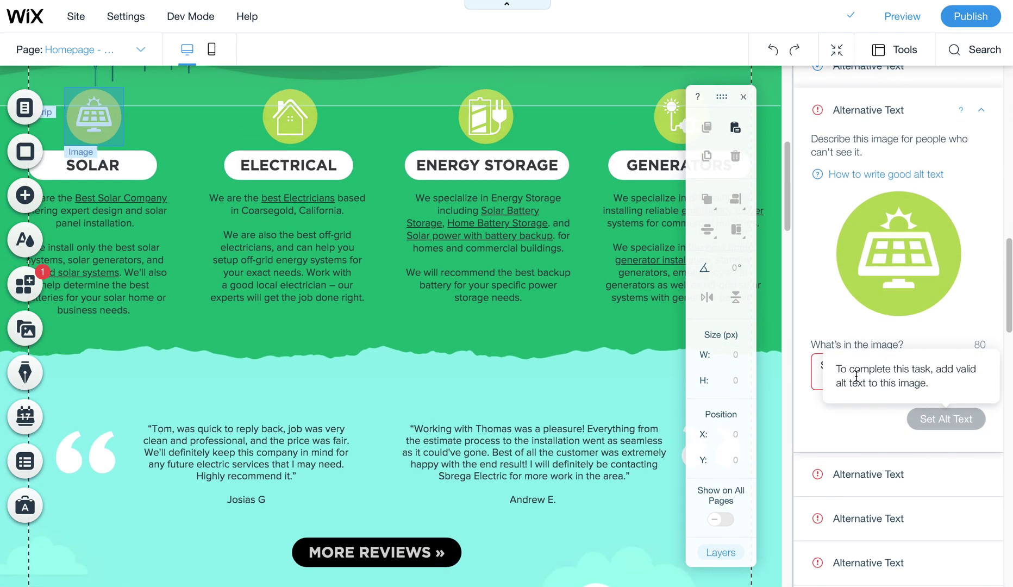
{"action": "left_click", "coordinate": [815, 366]}
{"action": "key", "text": "ctrl+a"}
{"action": "type", "text": "Solar Installation in Fresno"}
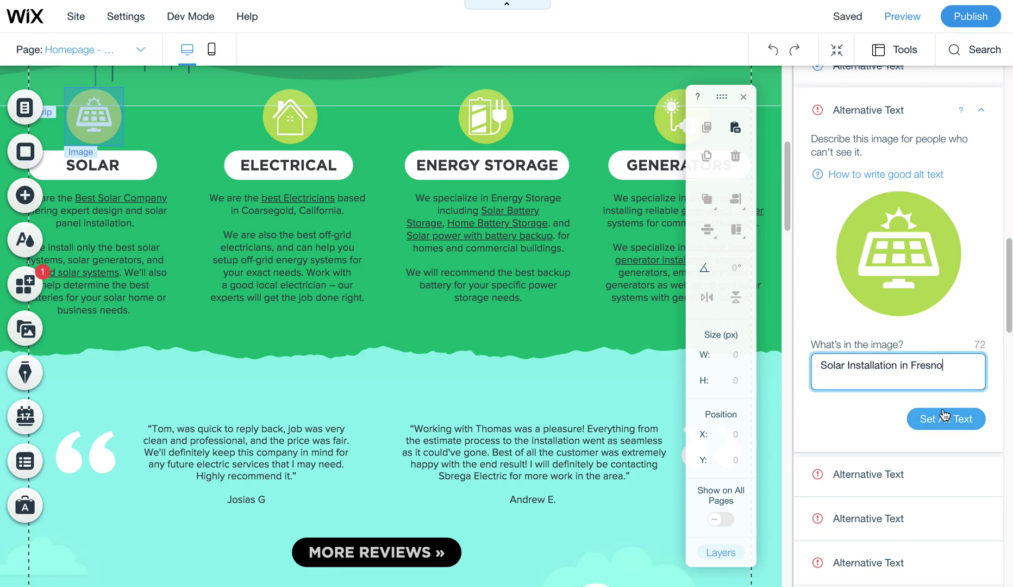
{"action": "left_click", "coordinate": [951, 423]}
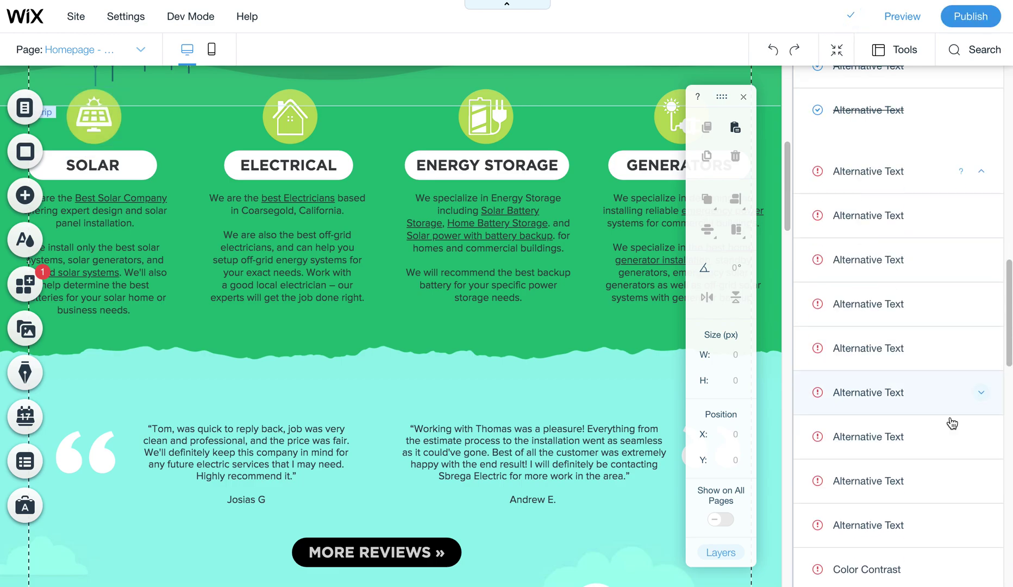
Step: Give the electrician photo and Solar-Home-Icon.png the alt text 'Solar Installation in Fresno'
{"action": "left_click", "coordinate": [830, 378]}
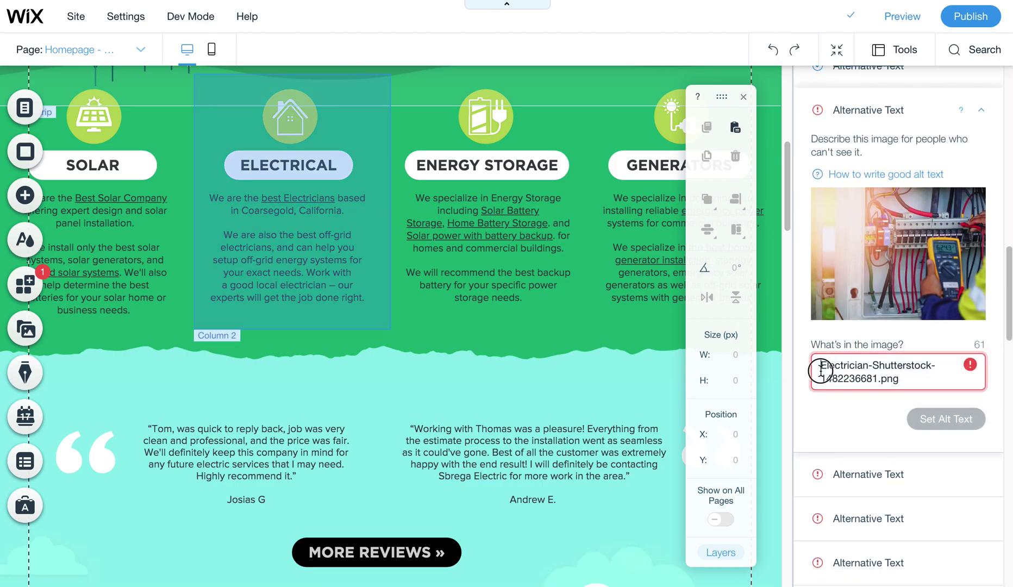
{"action": "key", "text": "ctrl+a"}
{"action": "type", "text": "Solar Installation in Fresno"}
{"action": "left_click", "coordinate": [956, 419]}
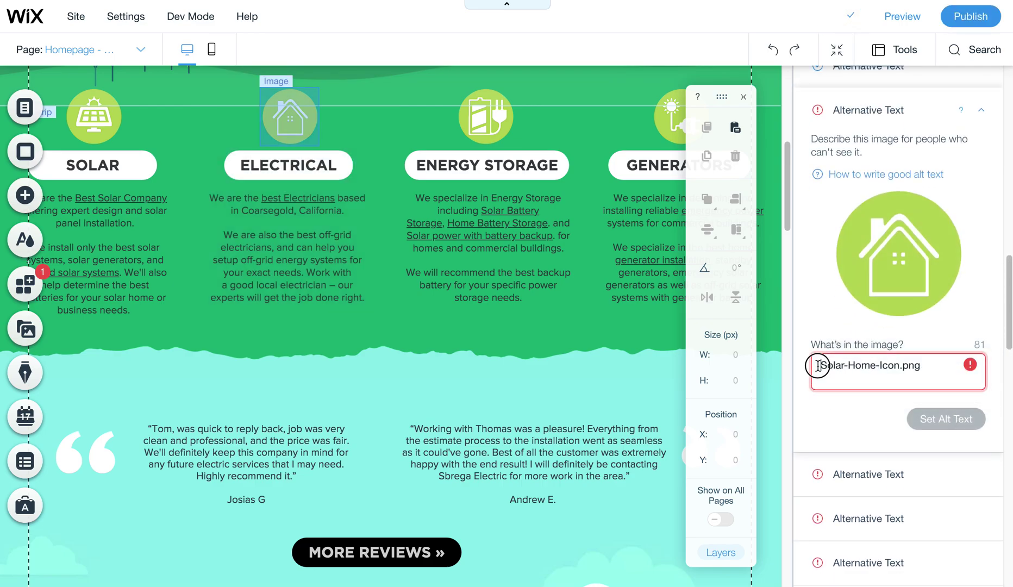
{"action": "key", "text": "ctrl+a"}
{"action": "type", "text": "Solar Installation in Fresno"}
{"action": "left_click", "coordinate": [958, 422]}
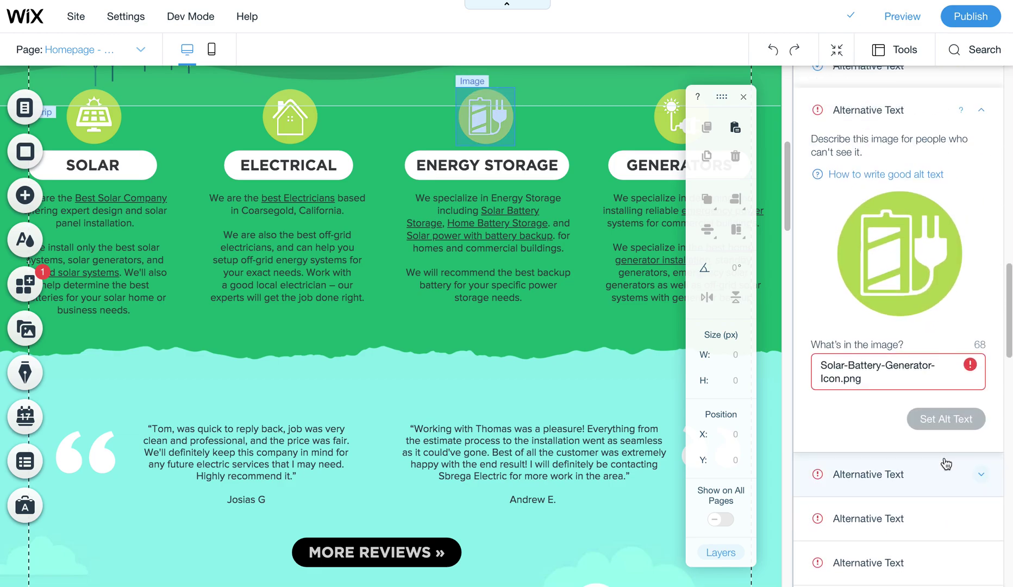
Step: Replace the battery icon's file-name alt text with 'Solar Installation in Fresno'
{"action": "left_click", "coordinate": [906, 506]}
{"action": "key", "text": "ctrl+a"}
{"action": "type", "text": "Solar Installation in Fresno"}
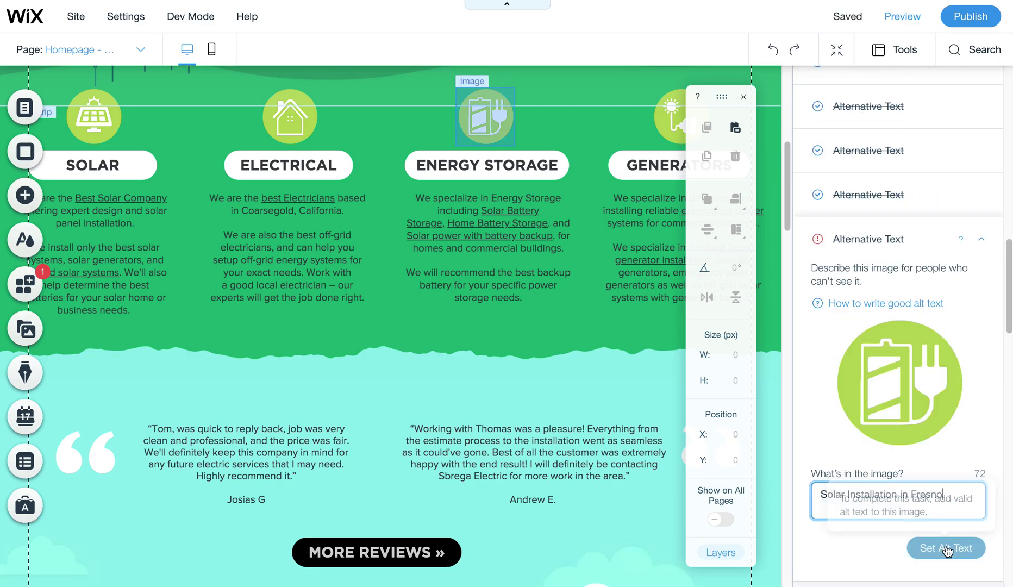
{"action": "left_click", "coordinate": [946, 548]}
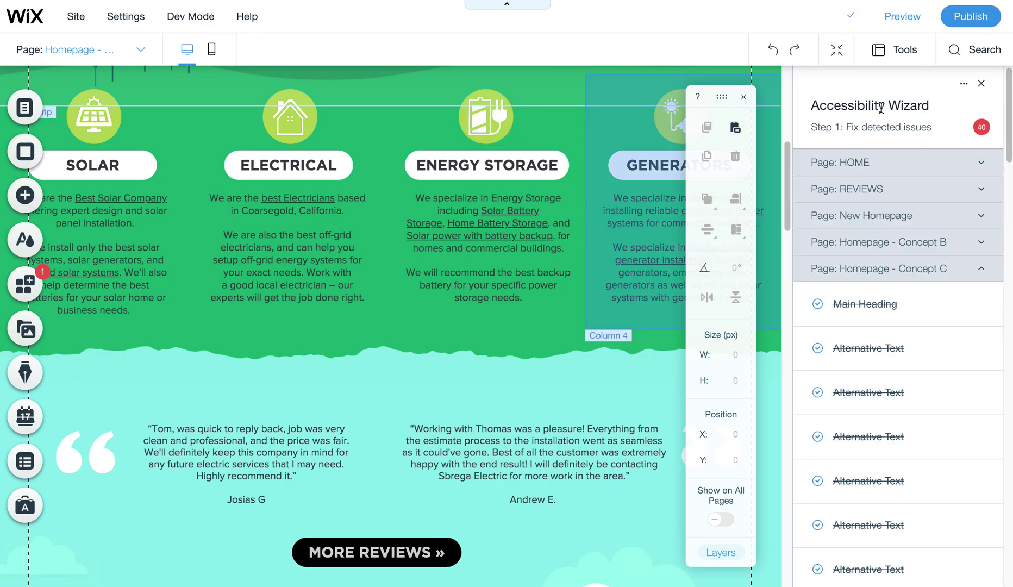
{"action": "left_click", "coordinate": [122, 17]}
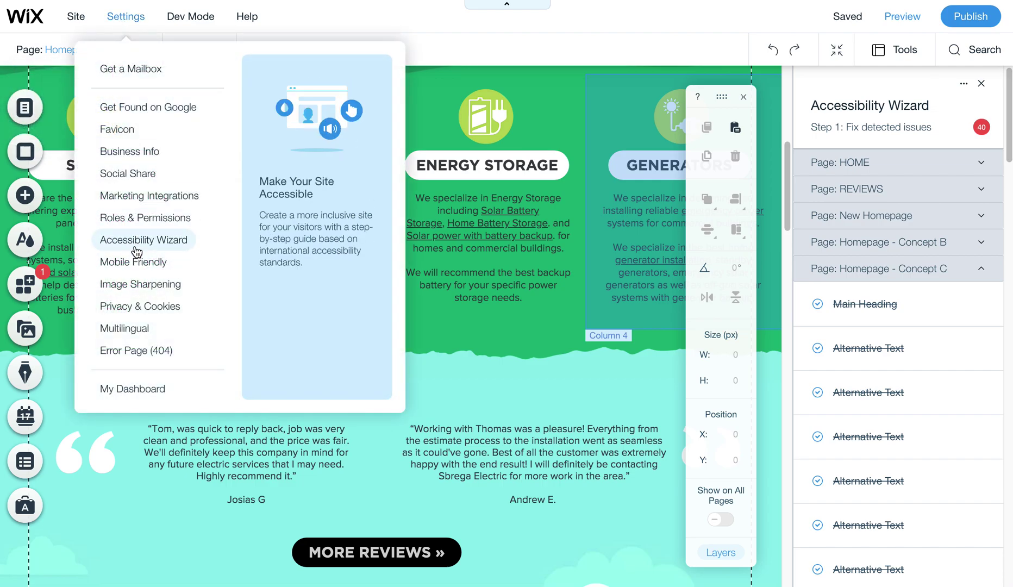
{"action": "left_click", "coordinate": [561, 251]}
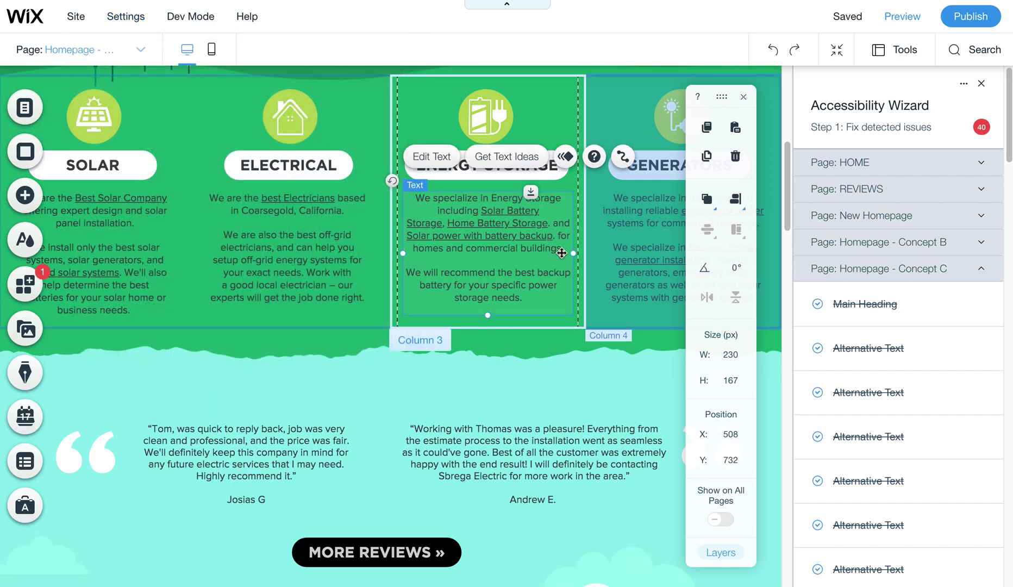